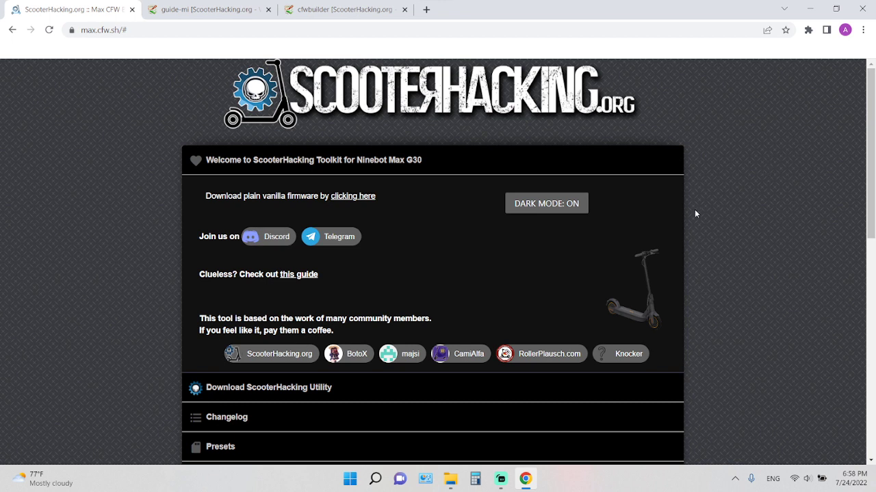
Look over the Ninebot Max G30 toolkit page, from the welcome section to the Basics firmware settings.
scroll(695, 215, "down", 2)
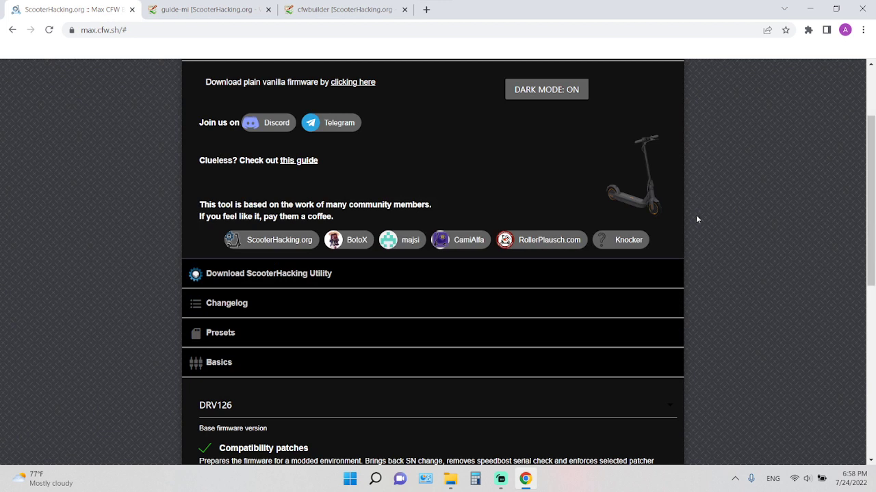
scroll(697, 219, "down", 4)
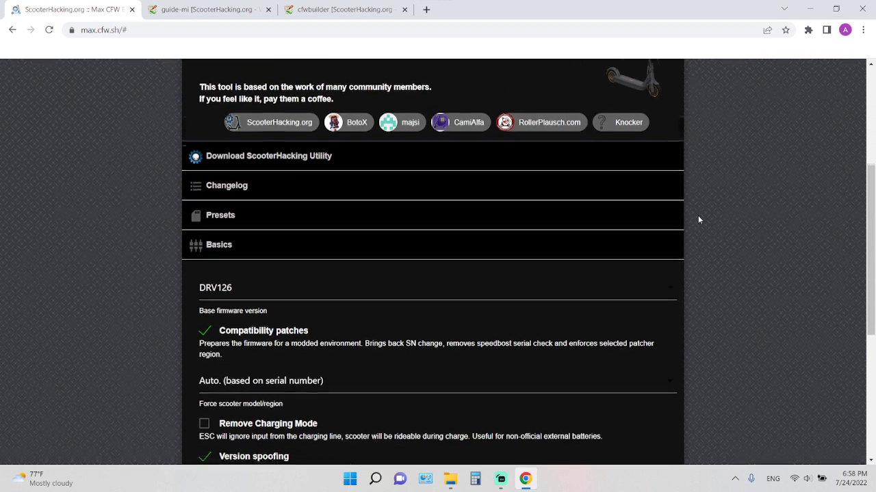
scroll(565, 230, "up", 2)
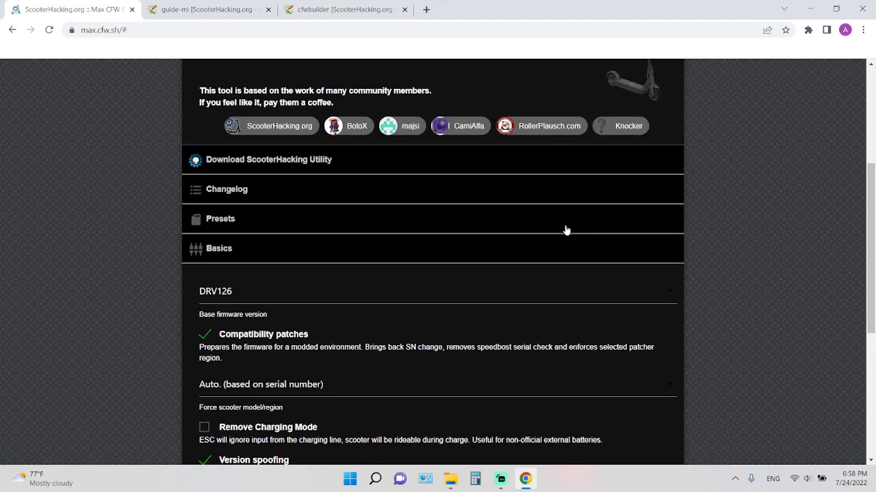
scroll(567, 230, "up", 1)
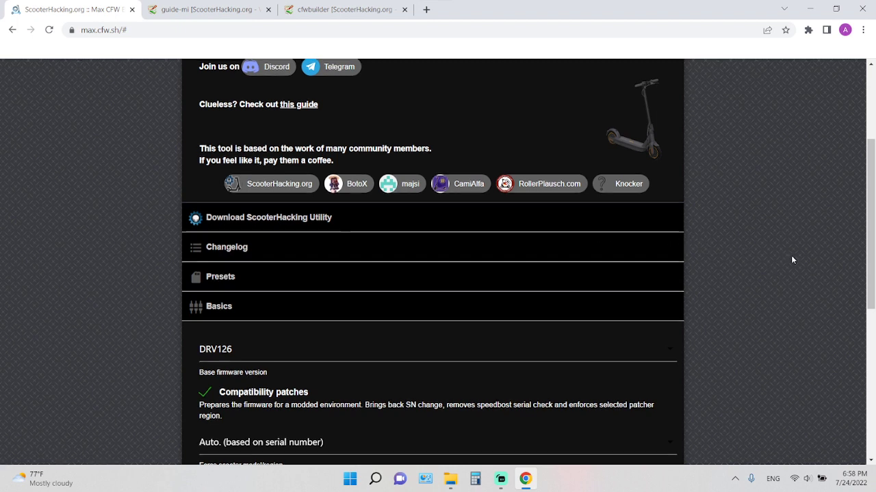
scroll(791, 258, "up", 2)
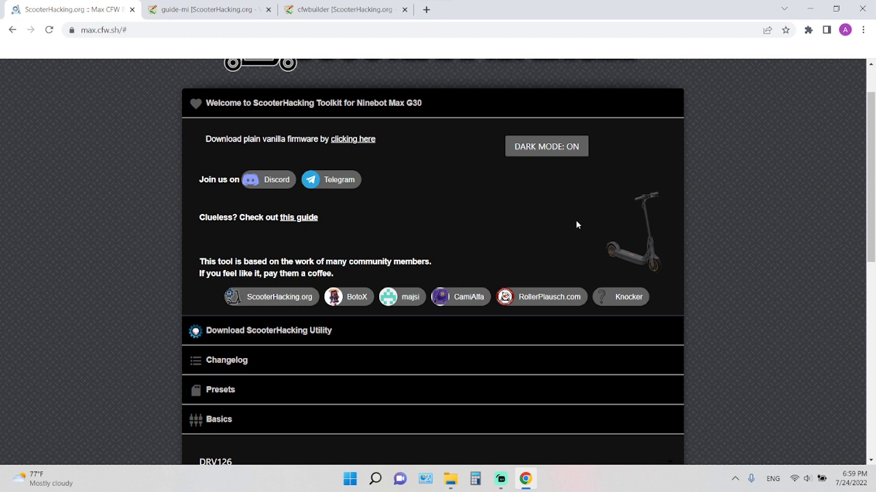
scroll(130, 257, "down", 2)
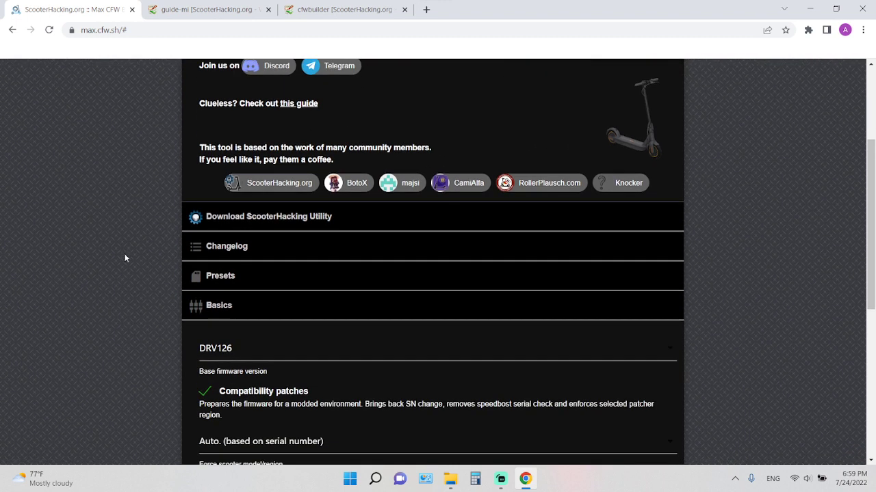
scroll(186, 272, "down", 2)
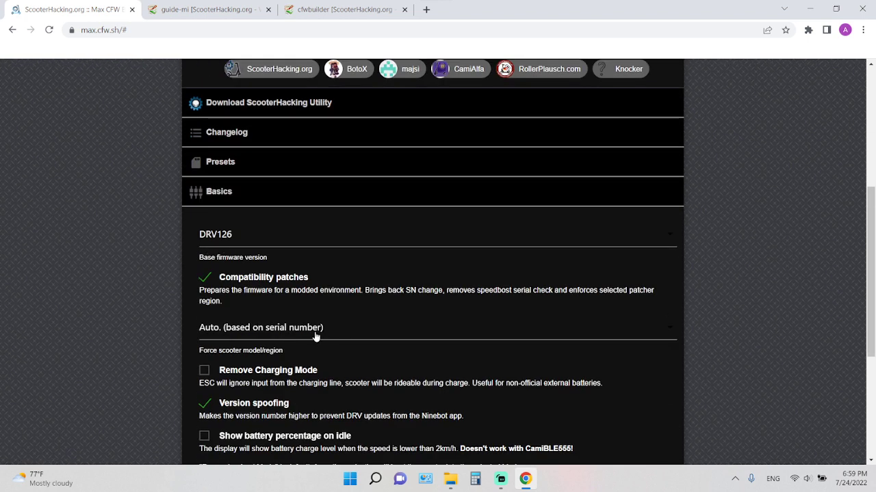
scroll(315, 335, "down", 2)
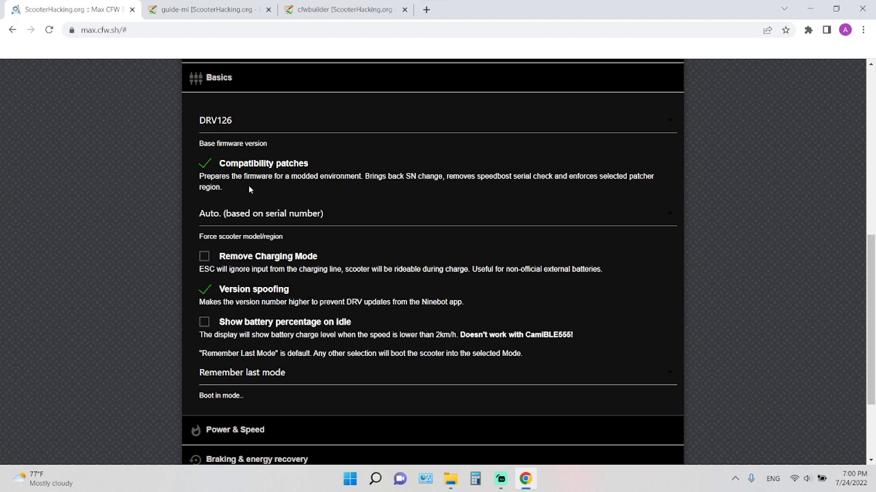
Review the available base firmware versions and forced scooter model/region options, leaving both selections as they are.
left_click(222, 130)
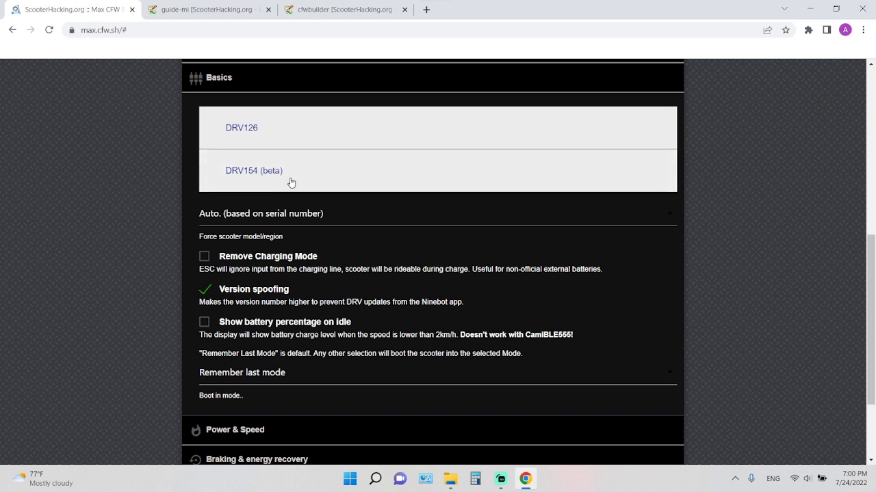
left_click(146, 164)
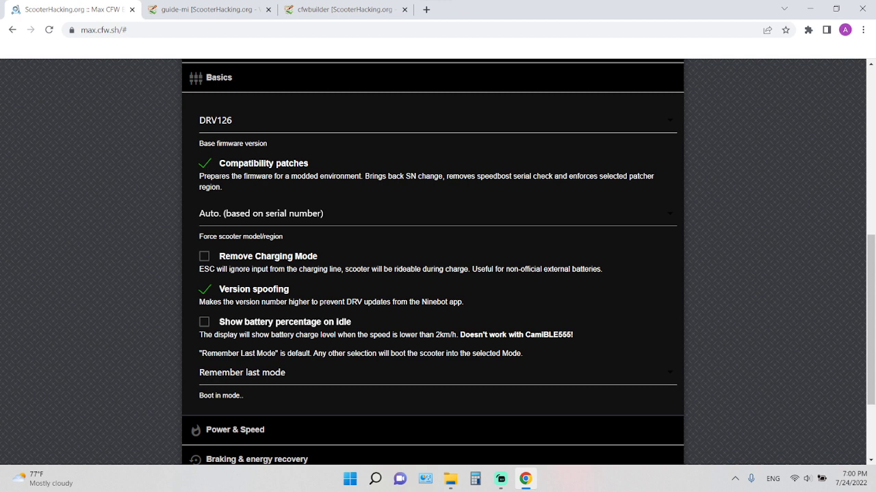
left_click(239, 217)
scroll(275, 301, "down", 2)
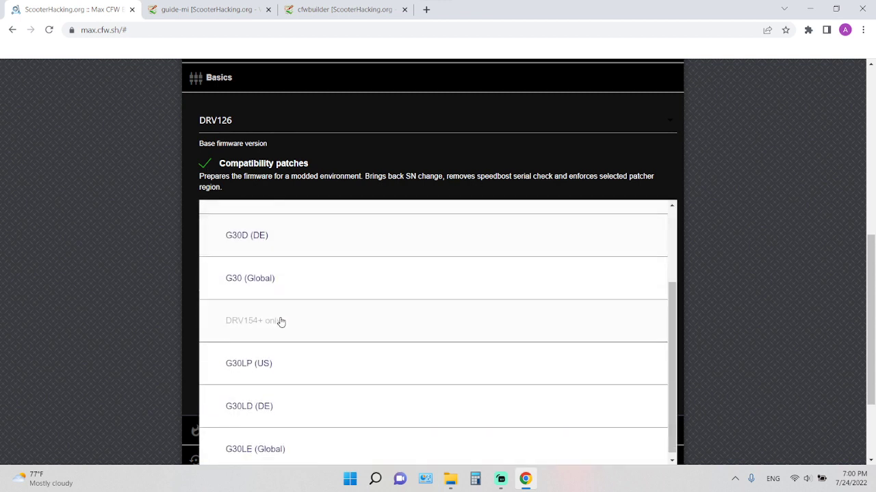
scroll(284, 342, "up", 2)
scroll(283, 337, "down", 2)
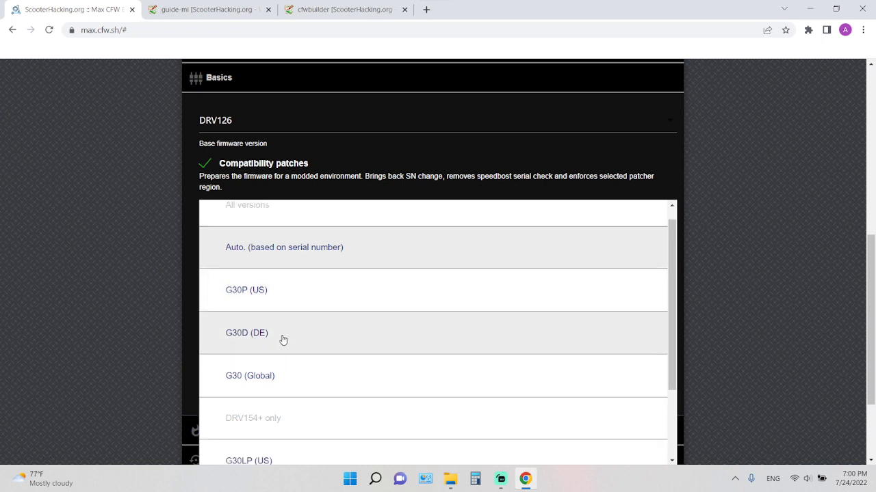
left_click(148, 274)
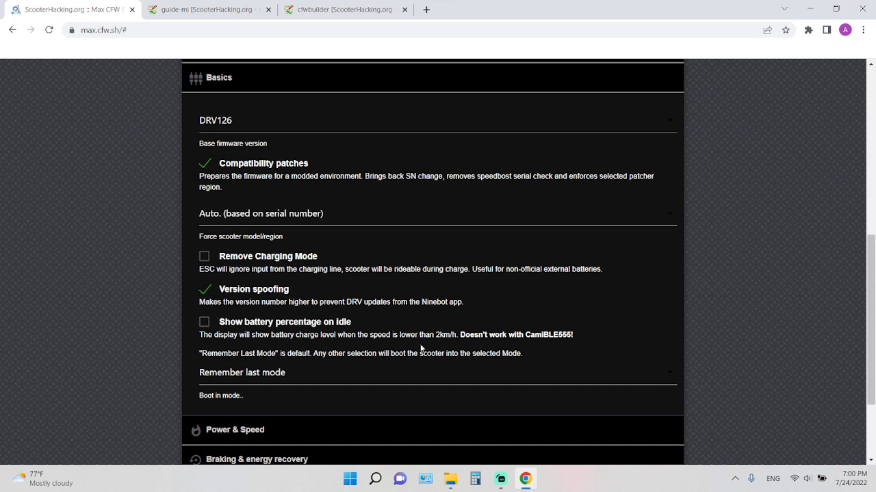
Review the boot mode options and keep Remember last mode selected.
scroll(338, 370, "down", 1)
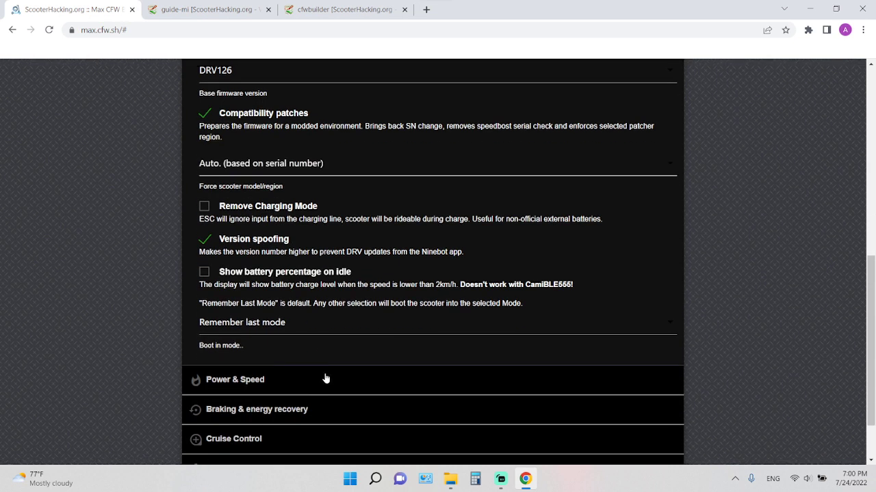
left_click(226, 322)
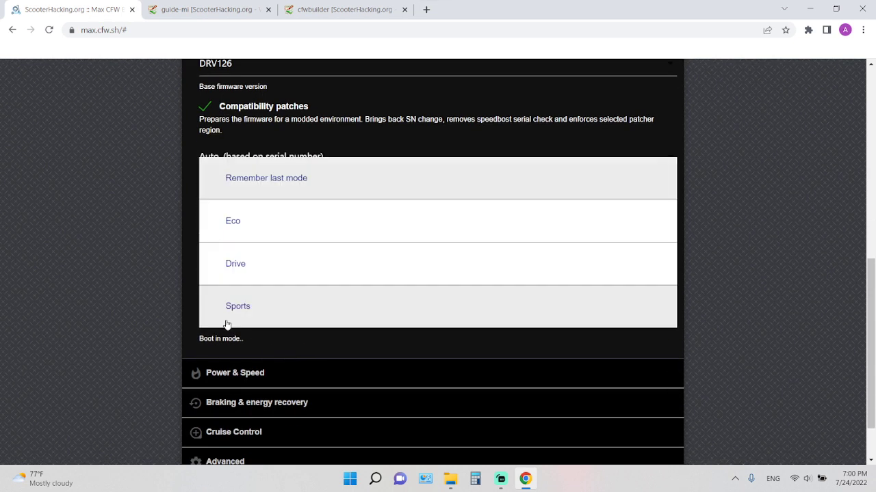
left_click(190, 341)
left_click(235, 330)
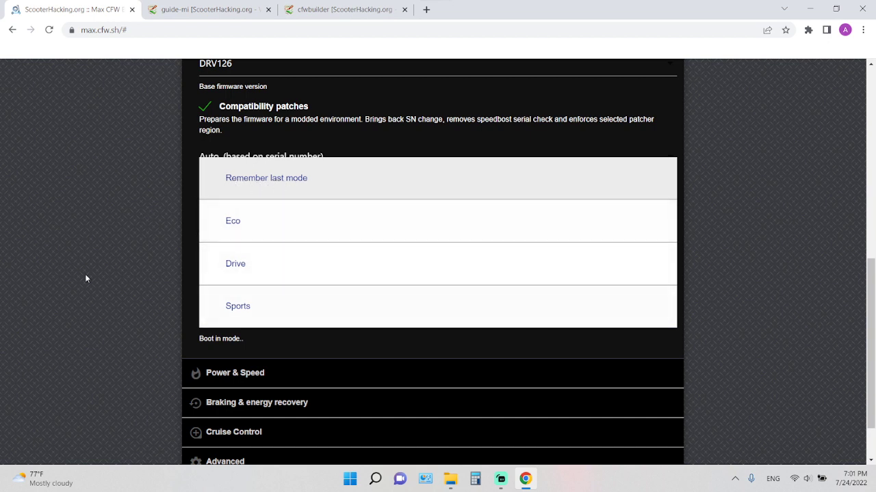
left_click(272, 174)
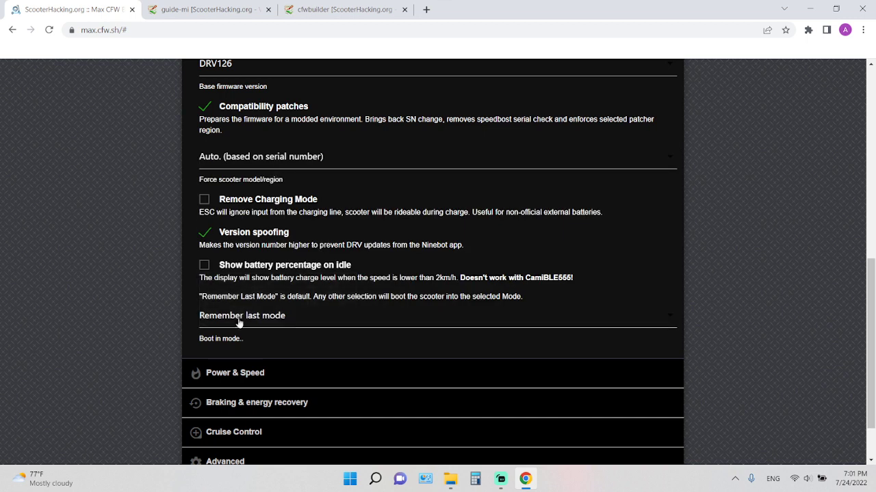
Open the Power & Speed settings and review the system voltage options, keeping 36V (default).
scroll(240, 328, "down", 1)
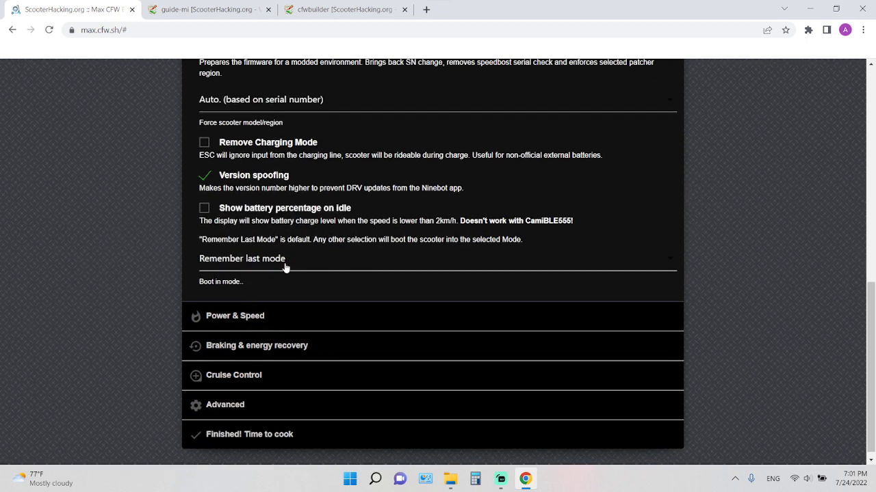
left_click(266, 321)
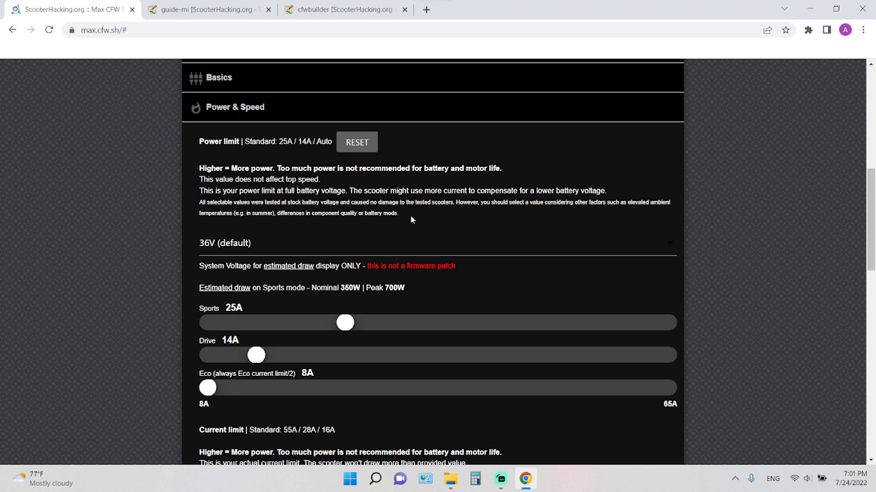
left_click(226, 248)
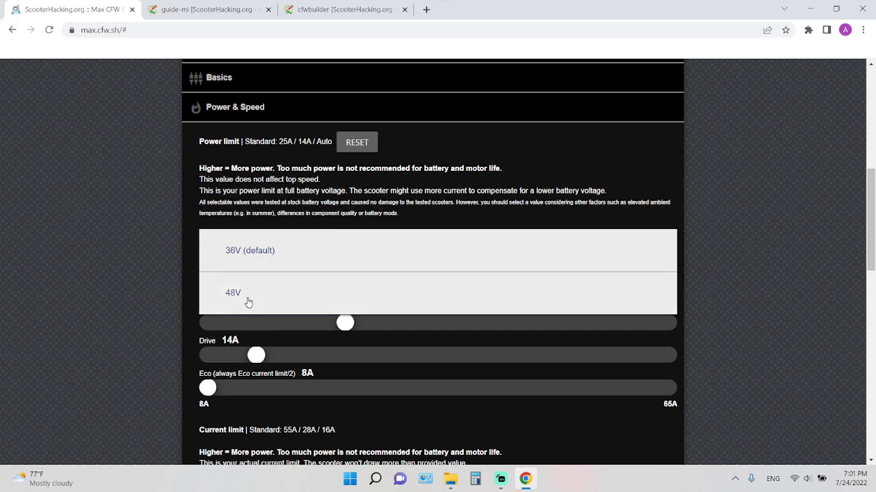
left_click(176, 233)
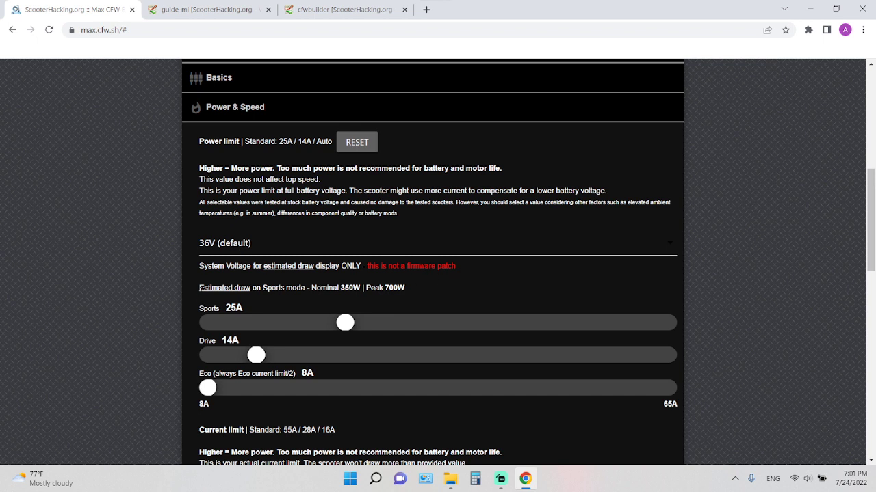
Try the Sports power limit at 65A and 35A, and return it to 25A.
scroll(245, 306, "down", 1)
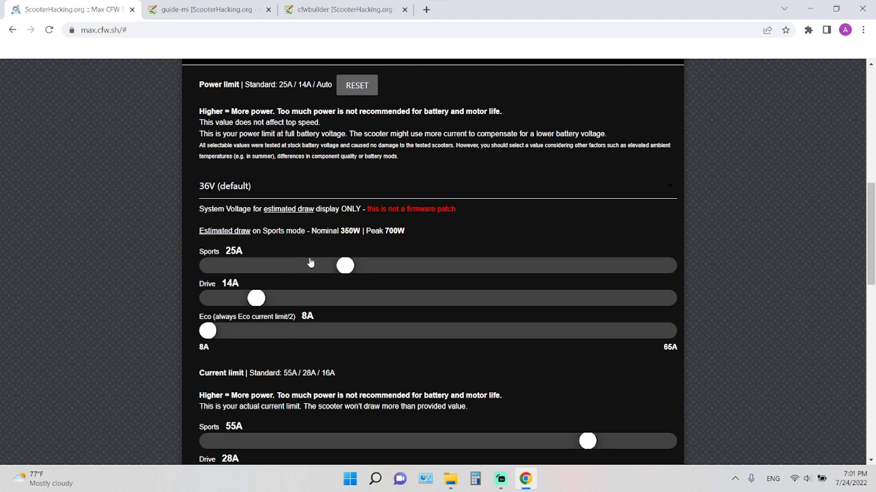
left_click_drag(344, 268, 686, 287)
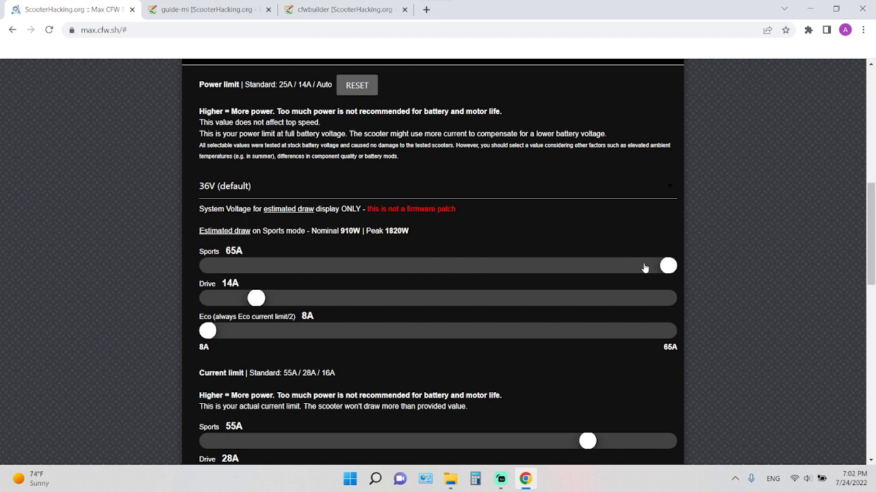
mouse_move(666, 266)
left_mouse_down()
mouse_move(335, 268)
mouse_move(427, 272)
left_mouse_up()
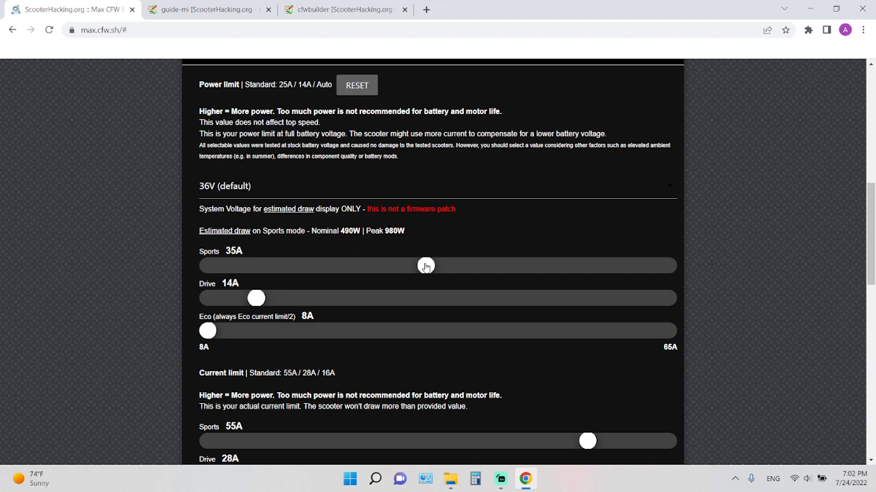
mouse_move(426, 267)
left_mouse_down()
mouse_move(280, 268)
mouse_move(344, 267)
left_mouse_up()
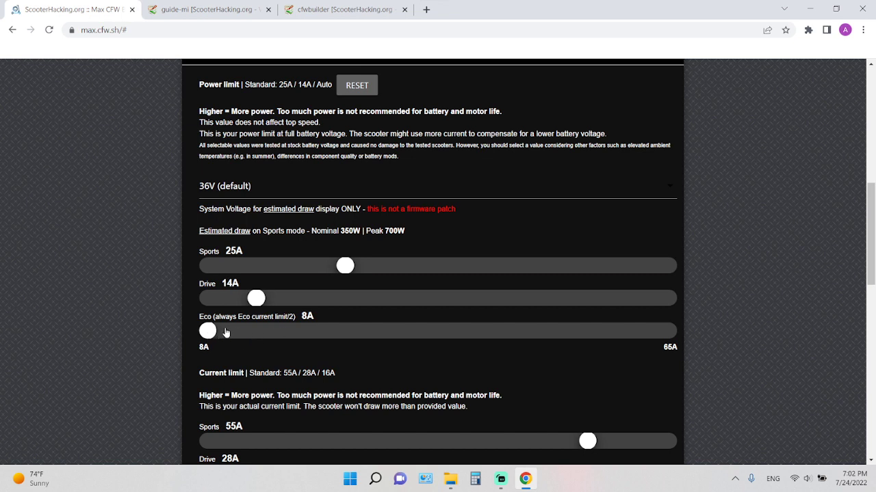
Set the Sports current limit to 50A.
scroll(191, 327, "down", 2)
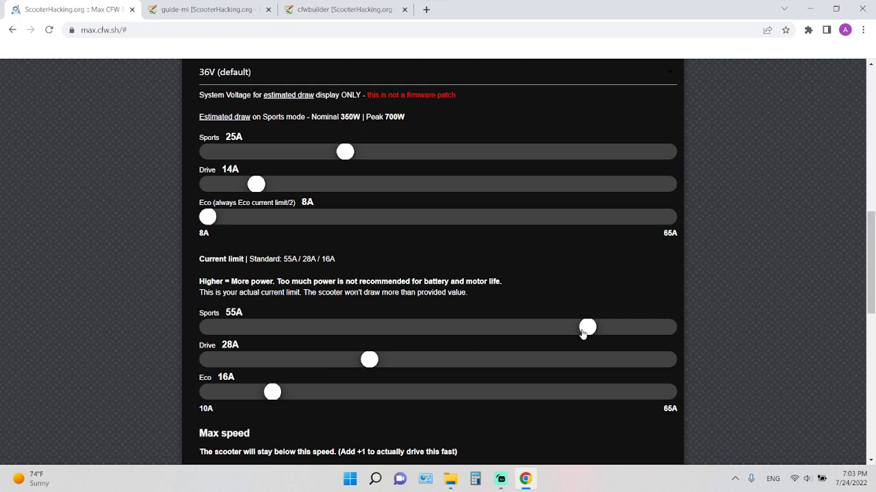
left_click_drag(584, 333, 547, 332)
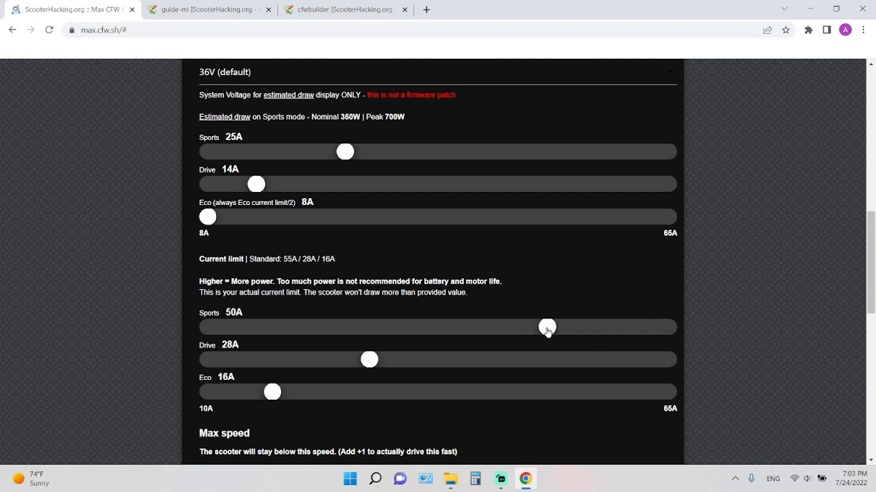
Raise the US region Sports max speed to 45 km/h, and settle on 38 km/h.
scroll(479, 336, "down", 2)
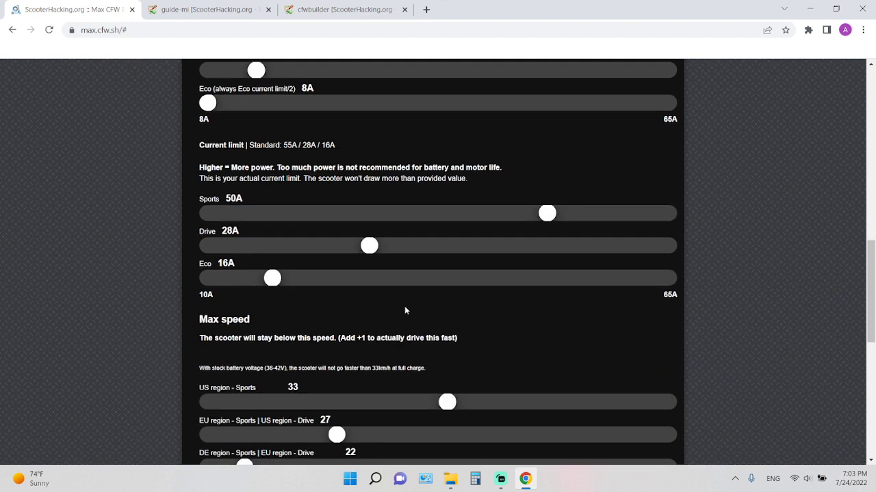
scroll(275, 319, "down", 2)
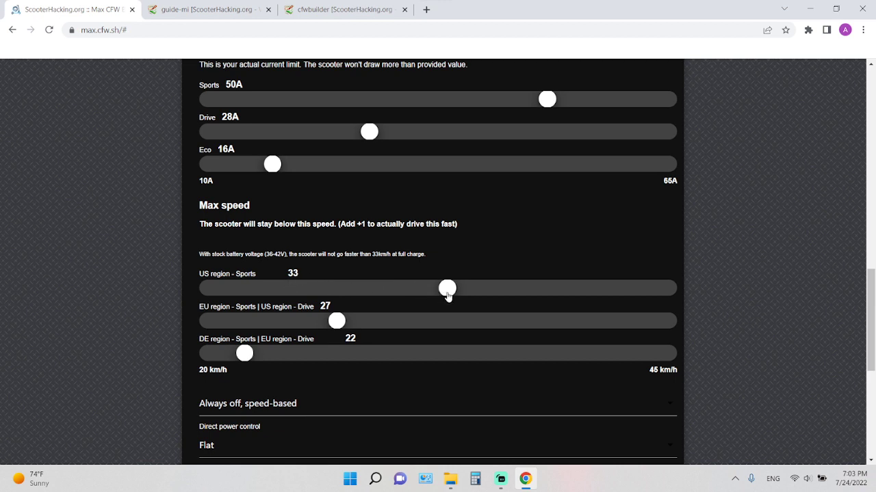
left_click_drag(455, 295, 670, 301)
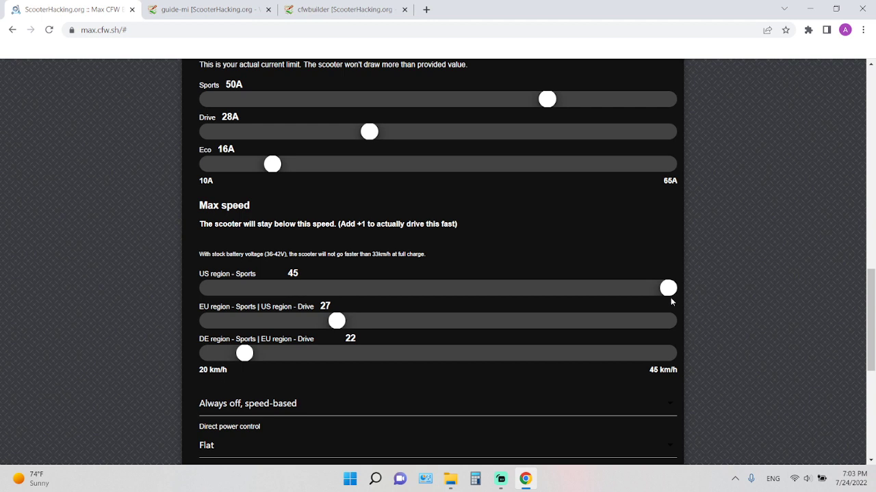
left_click_drag(668, 290, 544, 295)
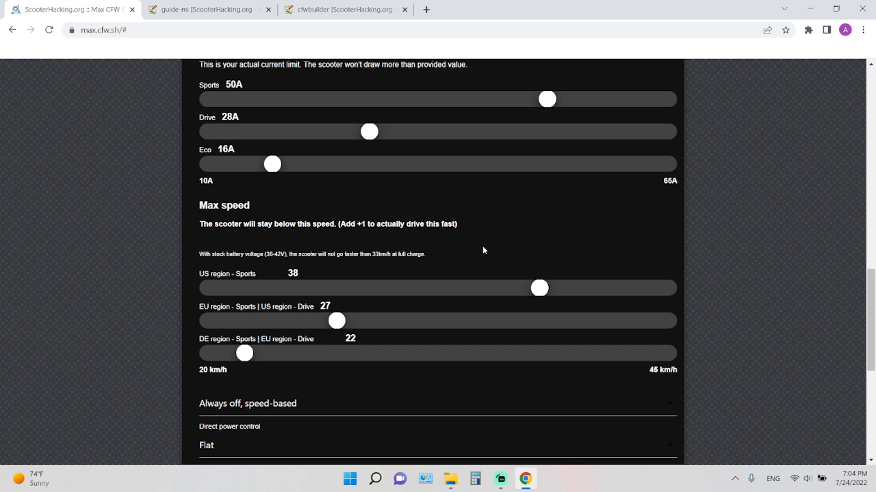
Set the Sports power limit to 27A.
scroll(483, 248, "up", 4)
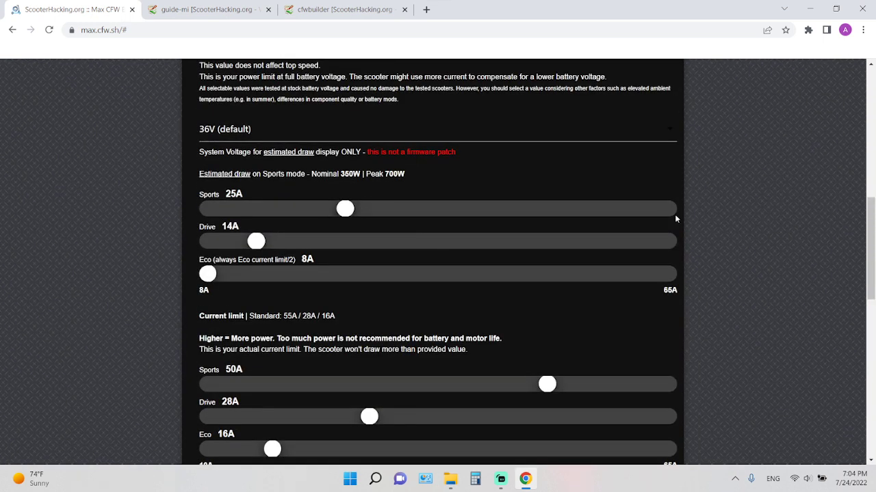
left_click_drag(674, 214, 361, 214)
Set the shared EU region Sports and US region Drive max speed to 28 km/h.
scroll(414, 320, "down", 1)
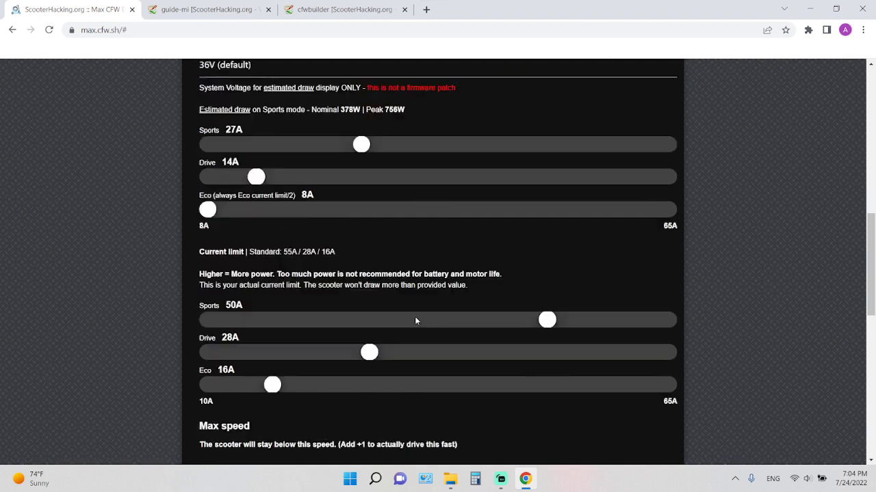
scroll(415, 321, "down", 3)
scroll(457, 285, "down", 1)
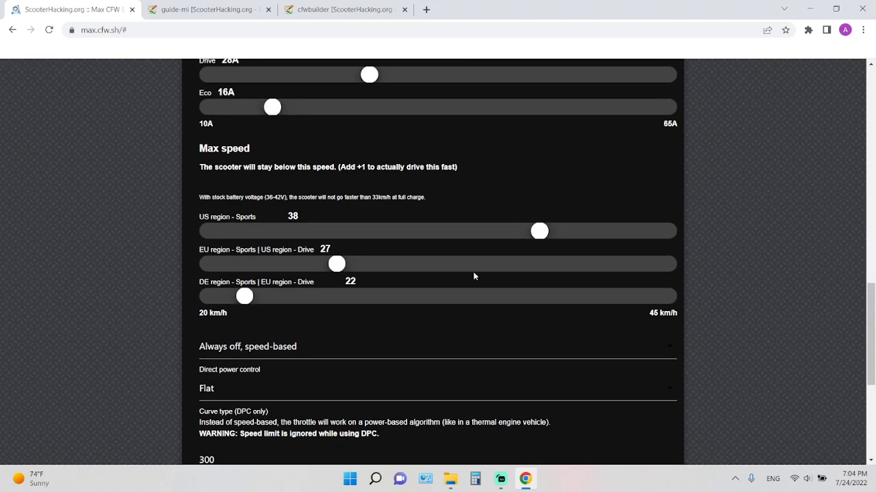
mouse_move(336, 264)
left_mouse_down()
mouse_move(390, 264)
mouse_move(350, 267)
left_mouse_up()
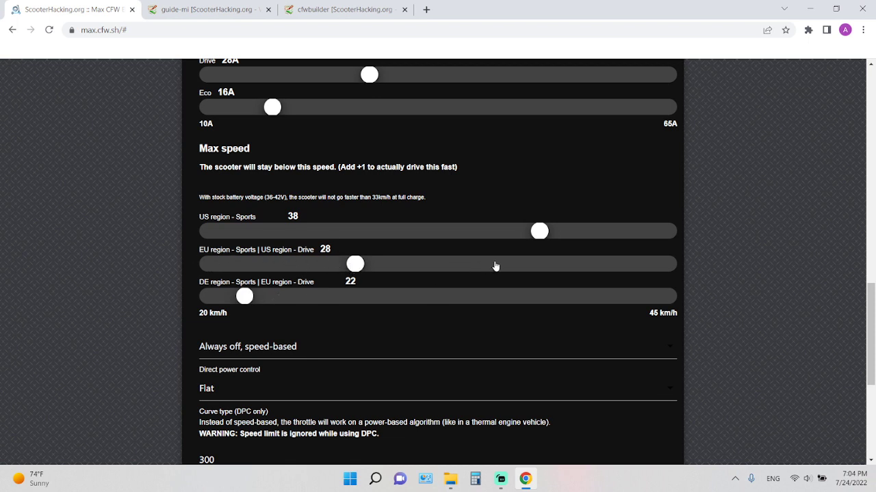
Raise the US region Sports max speed to 45 km/h, and settle on 33 km/h.
left_click_drag(537, 235, 705, 239)
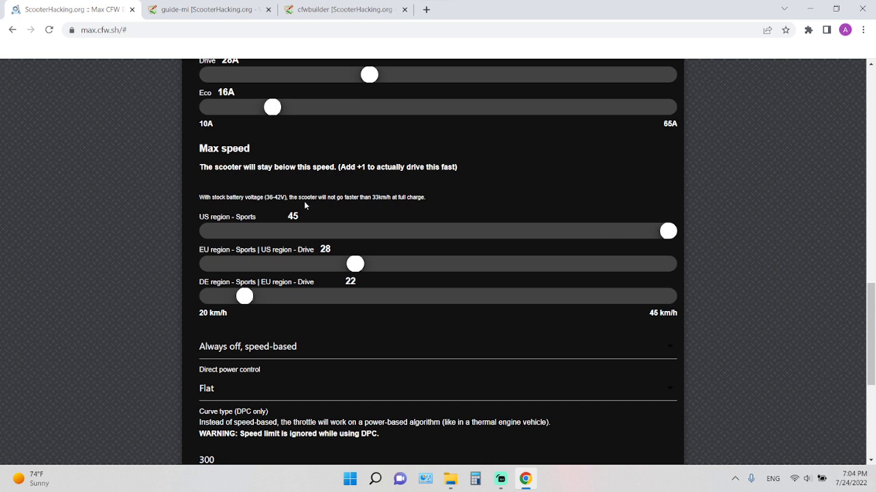
scroll(305, 231, "up", 1)
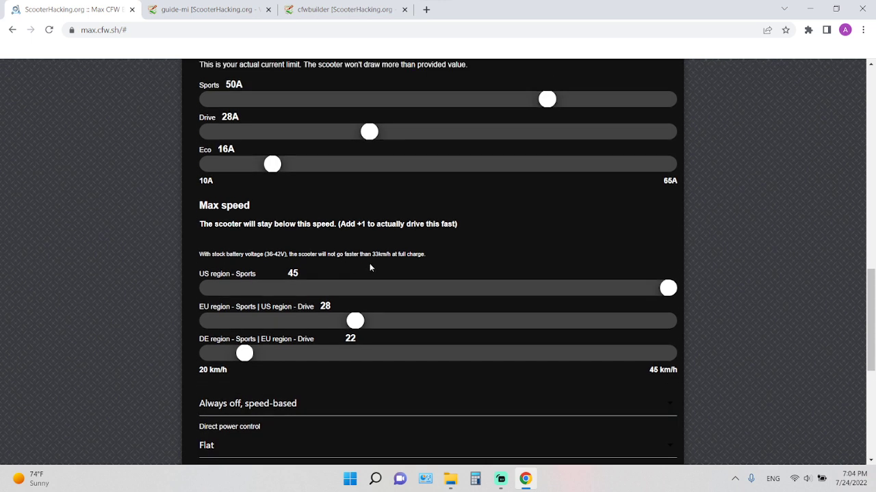
scroll(370, 267, "up", 1)
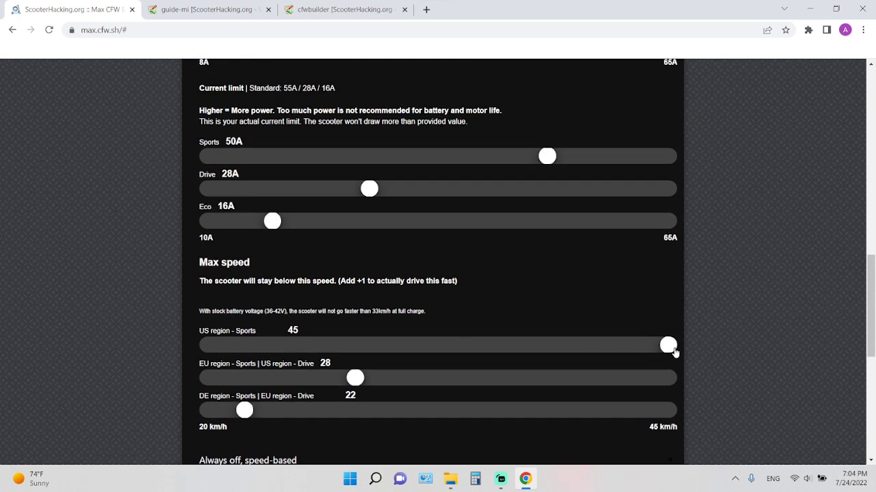
mouse_move(668, 344)
left_mouse_down()
mouse_move(525, 347)
mouse_move(675, 348)
left_mouse_up()
scroll(602, 346, "down", 2)
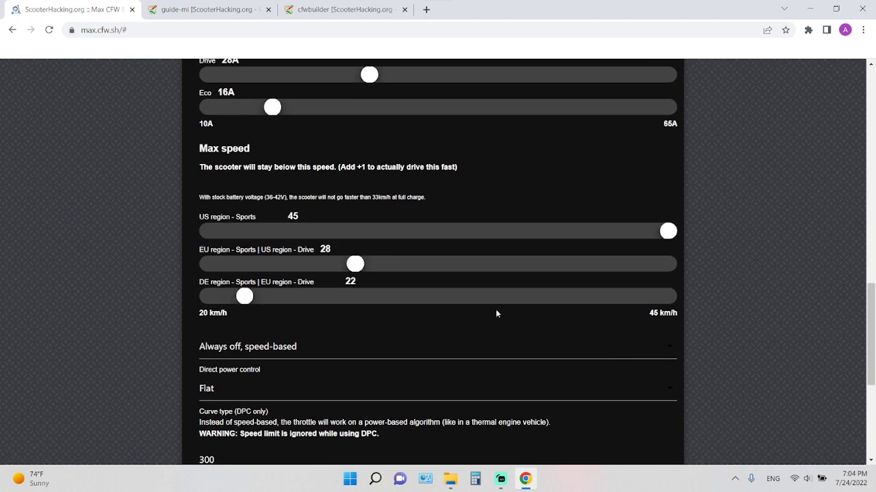
left_click_drag(665, 235, 451, 244)
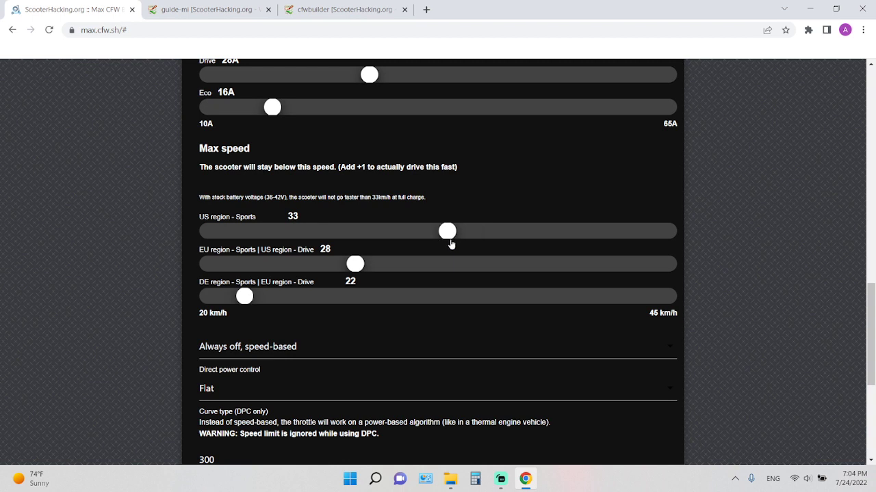
Examine the Direct power control options, keeping Always off, speed-based selected.
scroll(431, 258, "down", 1)
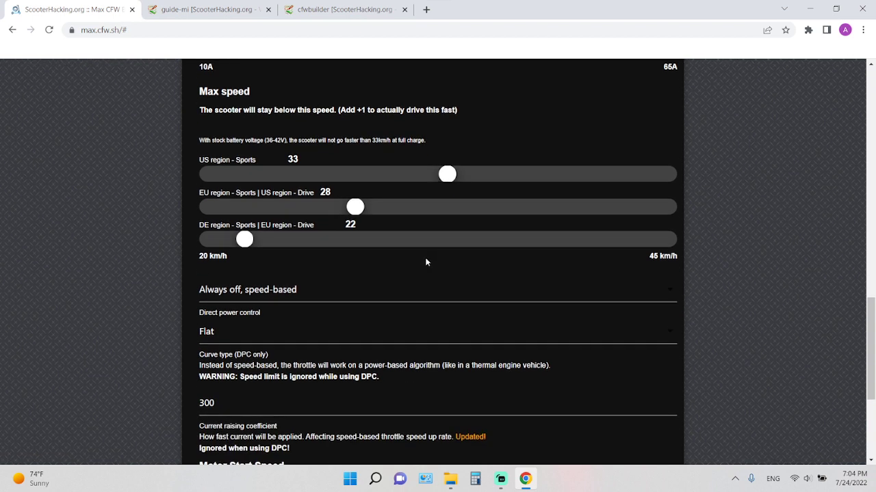
left_click(266, 297)
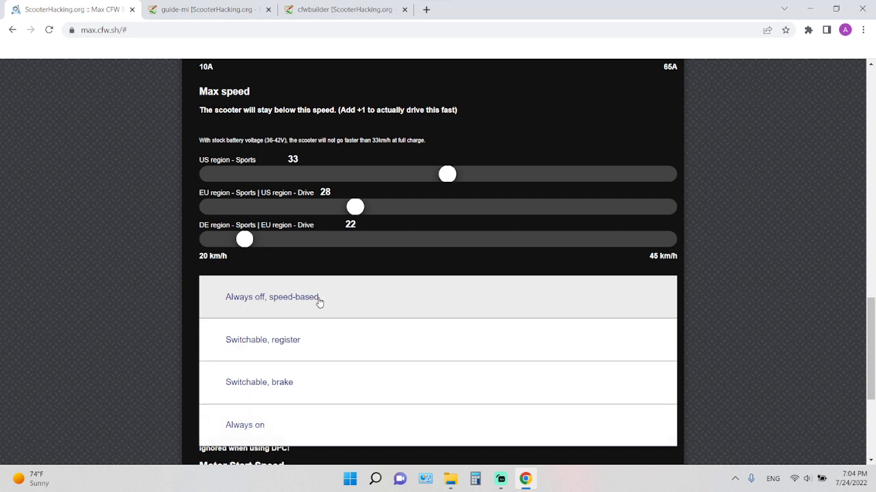
left_click(158, 296)
left_click(261, 298)
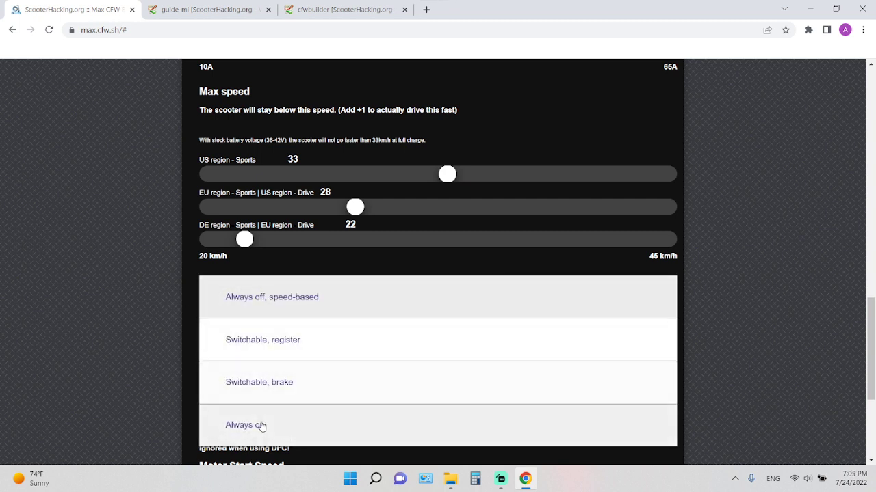
left_click(256, 291)
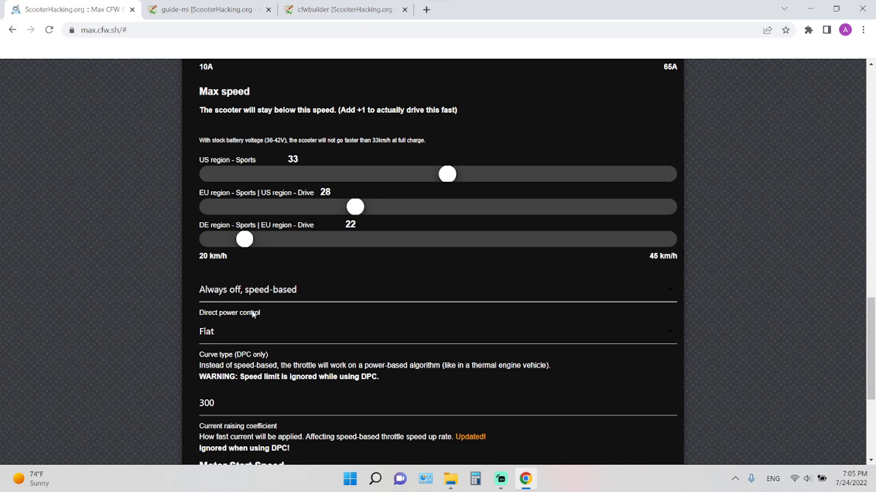
Examine the curve type options for direct power control, keeping Flat selected.
left_click(225, 337)
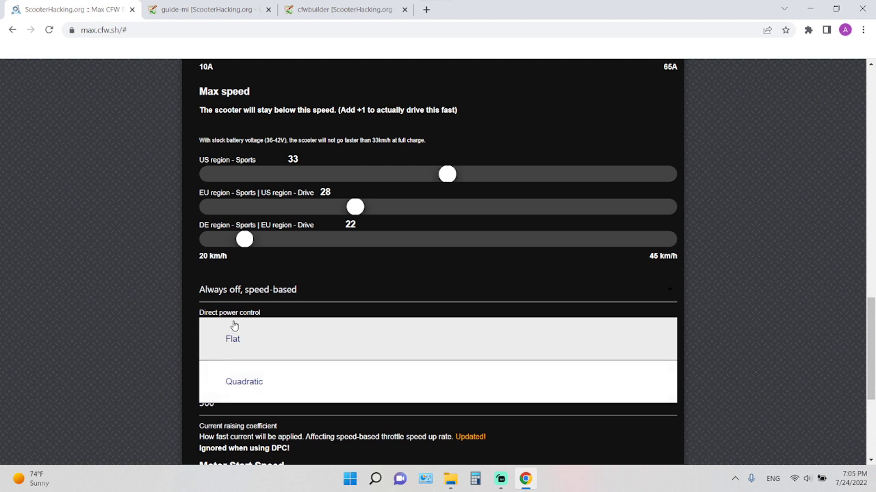
left_click(236, 336)
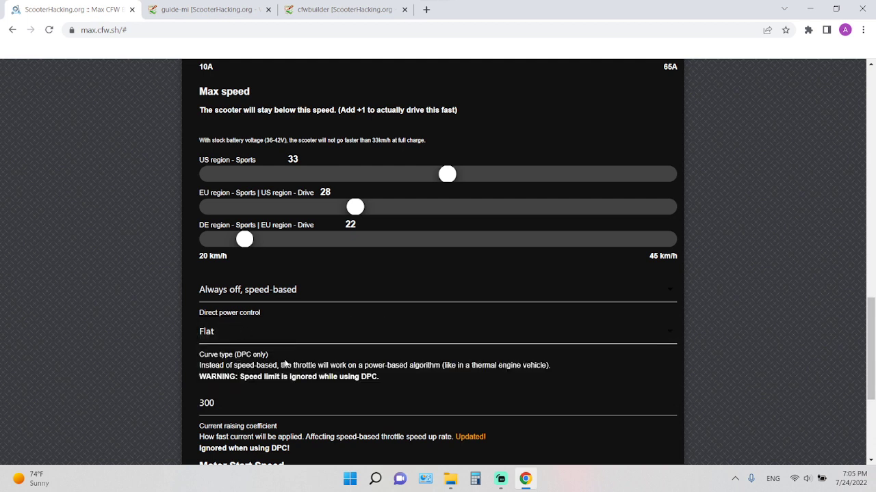
left_click(225, 338)
left_click(190, 339)
Check the throttle's current raising coefficient and the Motor Start Speed, keeping the start speed at 5 km/h.
scroll(247, 331, "down", 1)
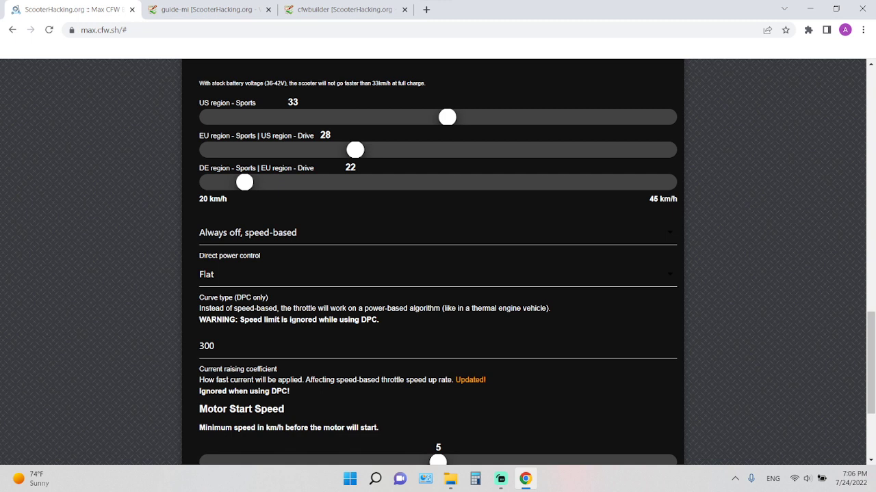
scroll(291, 321, "down", 2)
left_click(218, 233)
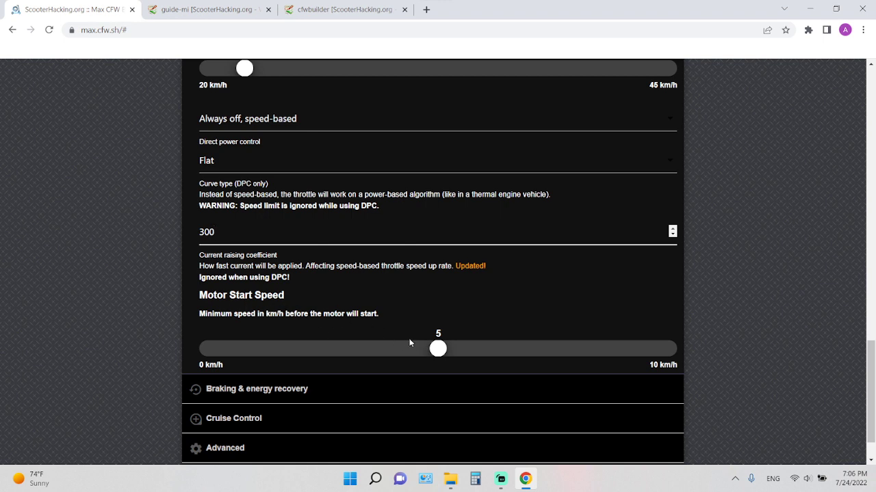
mouse_move(436, 349)
left_mouse_down()
mouse_move(210, 350)
mouse_move(442, 350)
left_mouse_up()
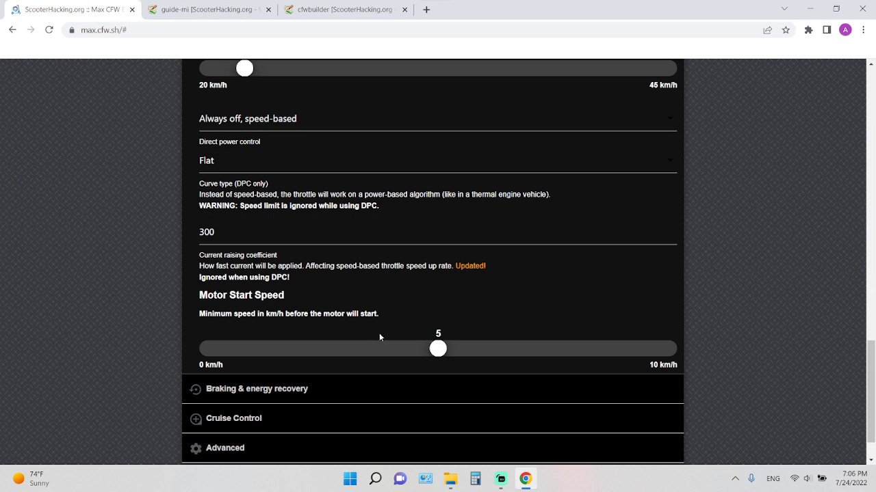
mouse_move(437, 349)
left_mouse_down()
mouse_move(207, 353)
mouse_move(444, 361)
left_mouse_up()
Open the Braking & energy recovery settings and examine the brake lever parameters and KERS options.
scroll(403, 311, "down", 2)
left_click(299, 337)
scroll(233, 273, "up", 6)
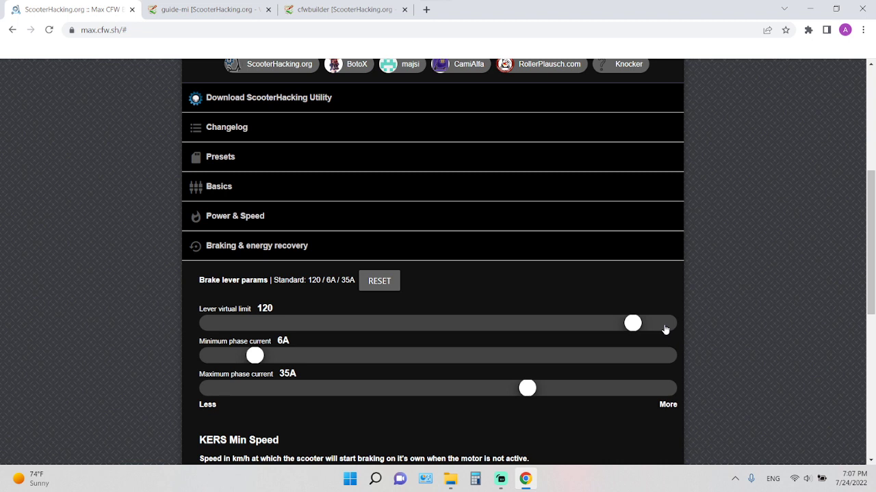
scroll(564, 323, "down", 1)
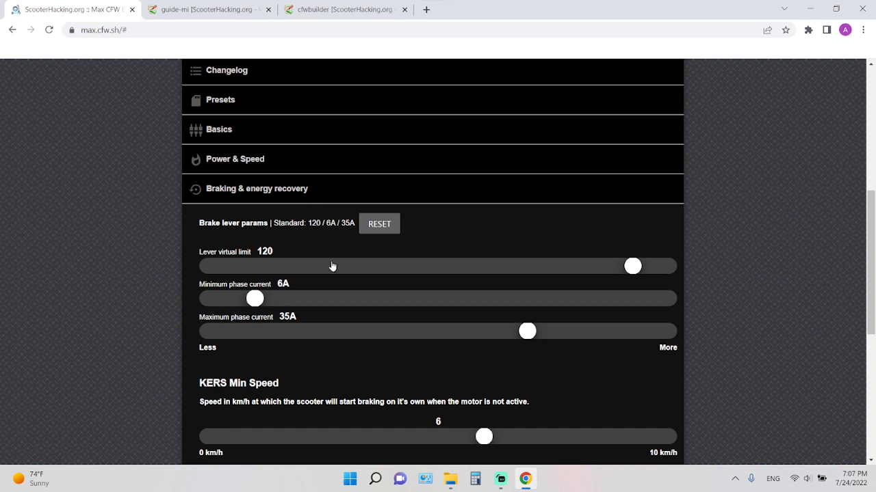
scroll(331, 266, "down", 1)
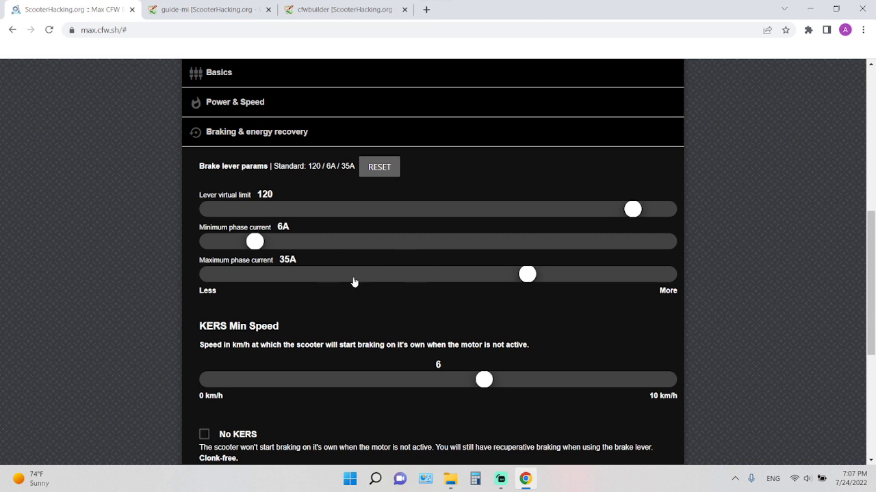
scroll(380, 308, "down", 1)
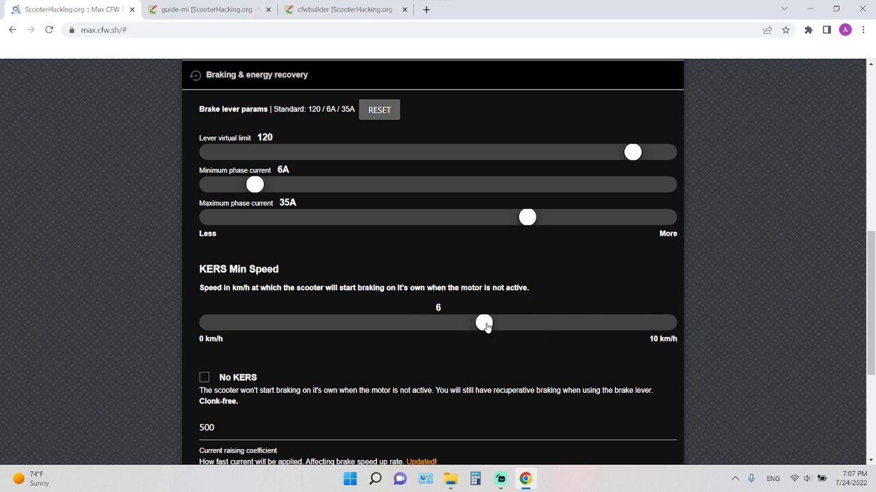
Set the KERS Min Speed to 10 km/h and enable No KERS.
left_click_drag(484, 325, 719, 367)
scroll(515, 326, "down", 2)
left_click(206, 265)
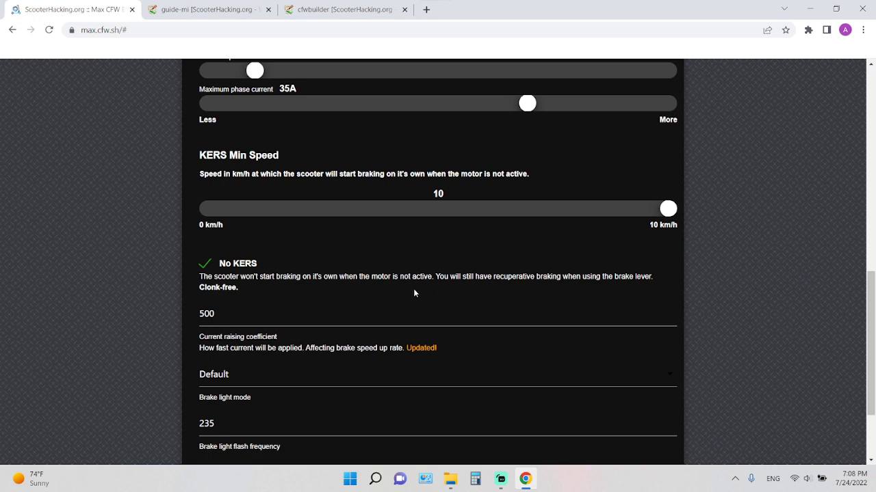
Examine the brake's current raising coefficient, the brake light mode options and the brake light flash frequency.
left_click(413, 314)
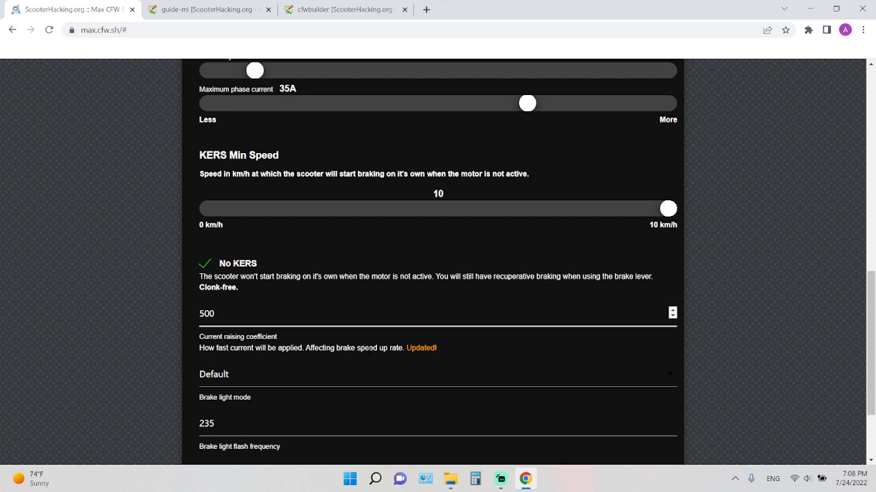
scroll(368, 349, "down", 1)
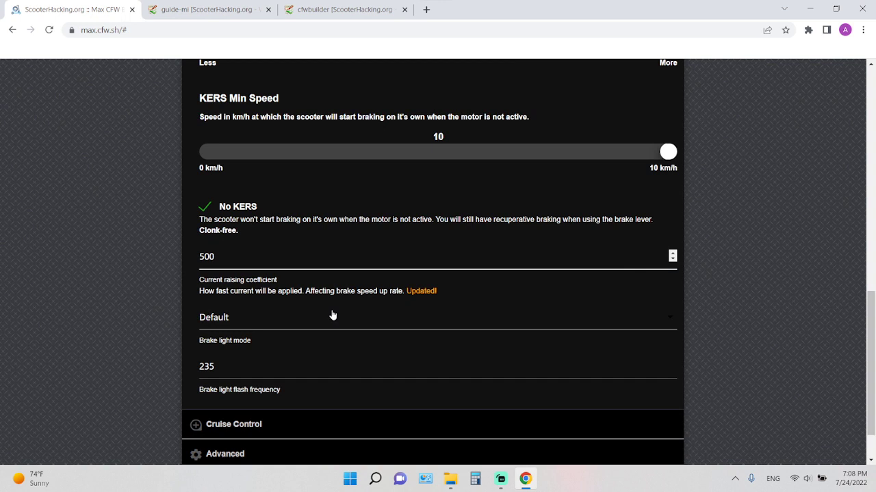
left_click(285, 319)
left_click(260, 349)
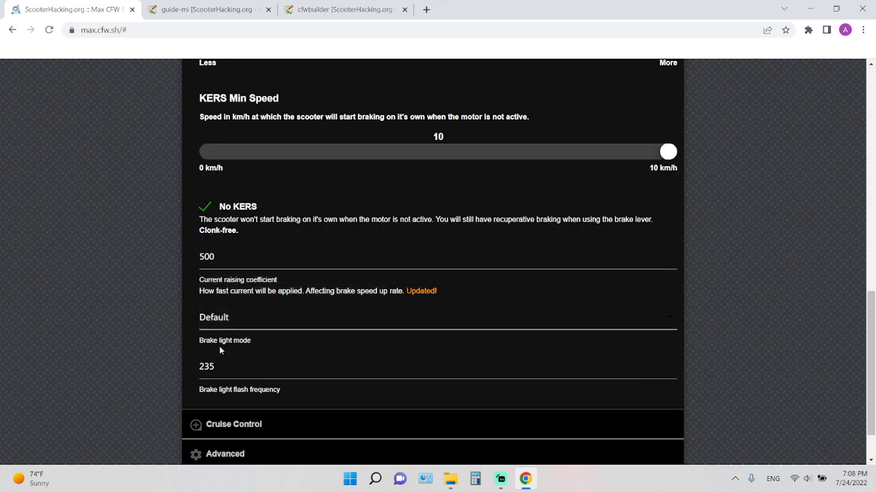
left_click(241, 321)
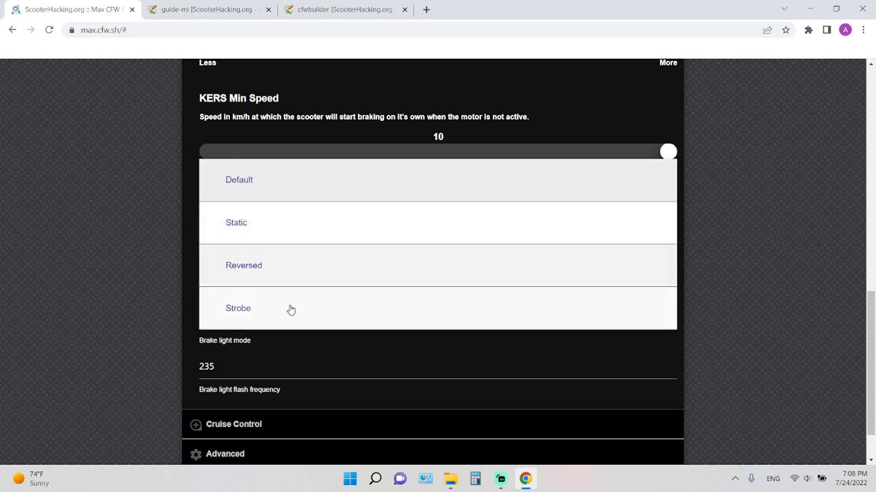
left_click(321, 356)
left_click(219, 391)
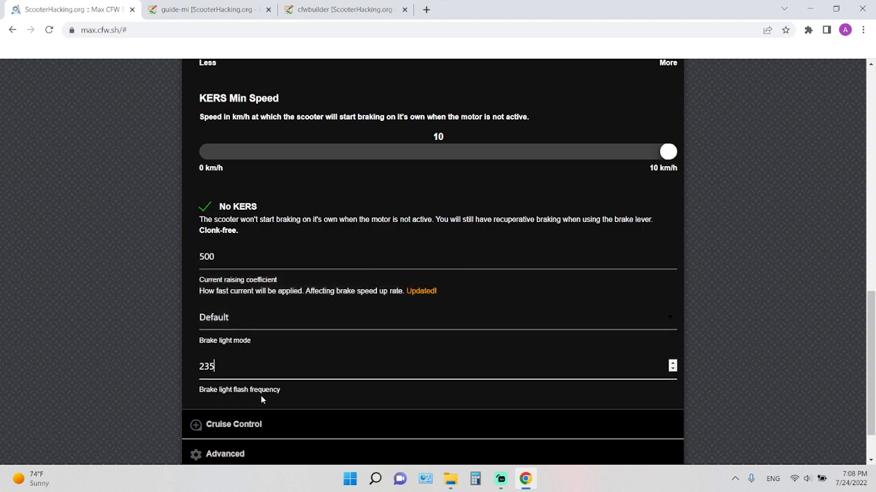
double_click(288, 369)
left_click(304, 395)
Set the Cruise Control Delay to 4 seconds.
scroll(280, 383, "down", 2)
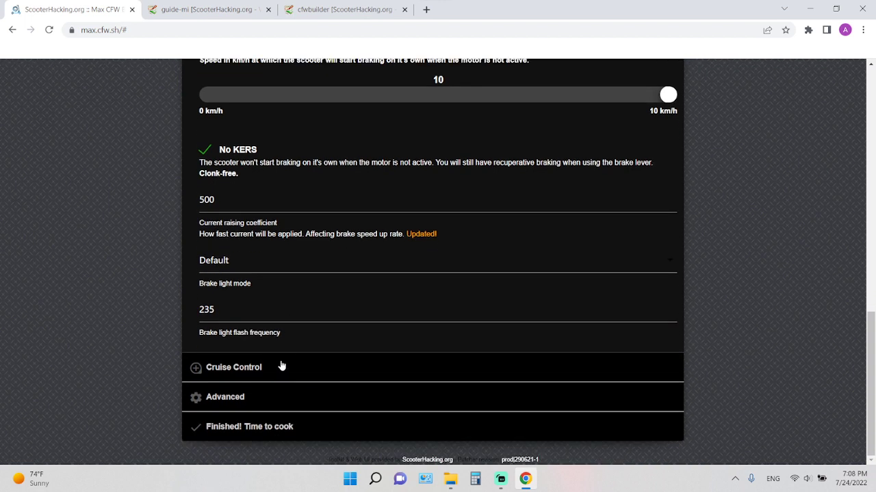
left_click(284, 369)
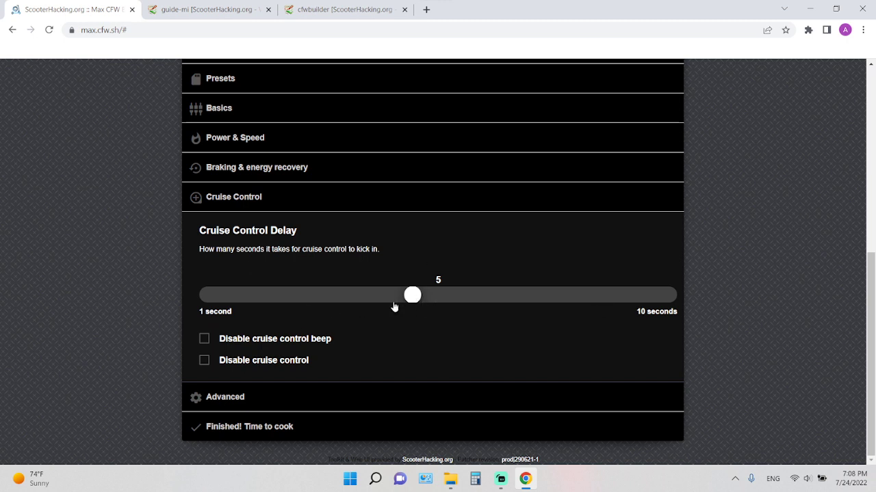
left_click_drag(413, 298, 362, 301)
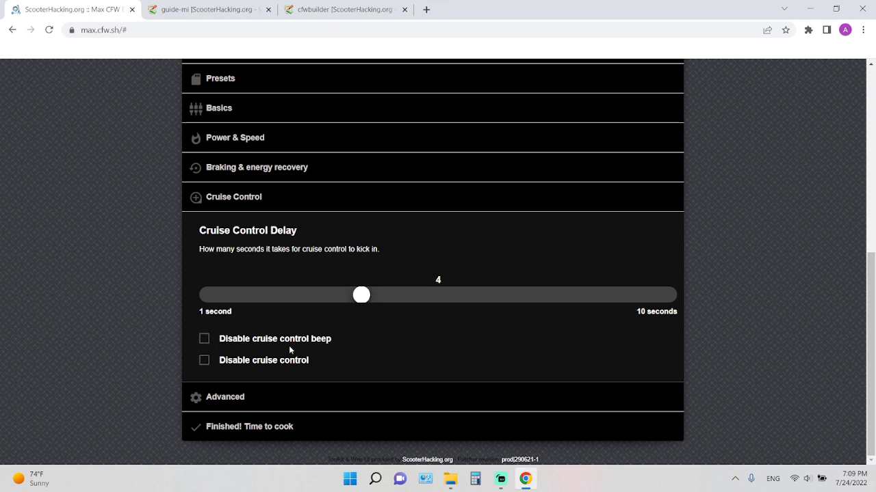
Open the Advanced settings and examine the error raising levels, keeping Level 1 - Do not raise system warnings.
left_click(226, 397)
scroll(176, 338, "down", 2)
scroll(171, 318, "up", 1)
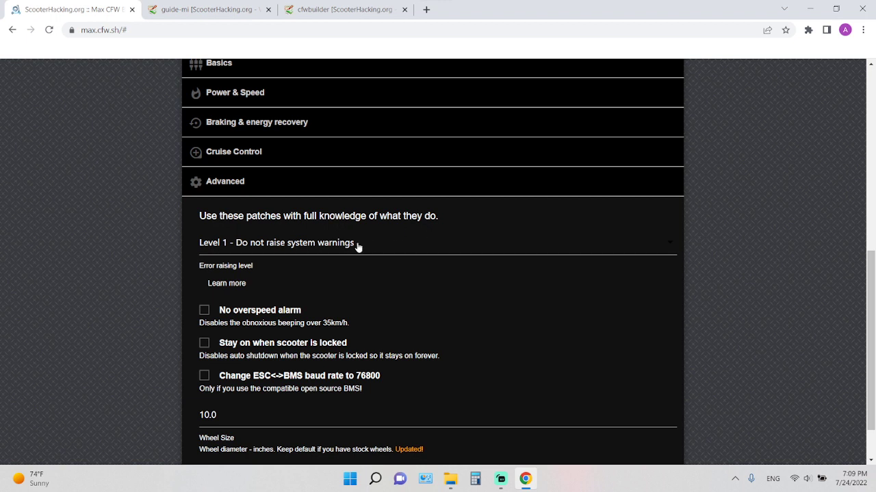
left_click(284, 249)
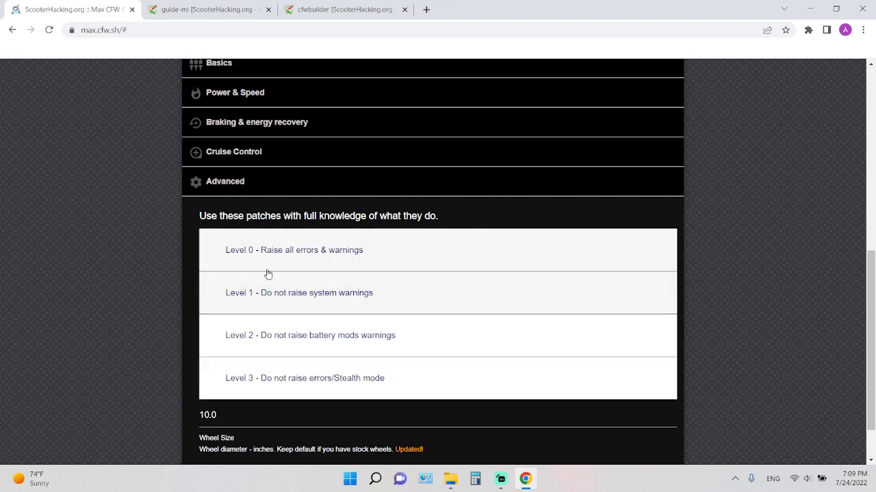
left_click(385, 227)
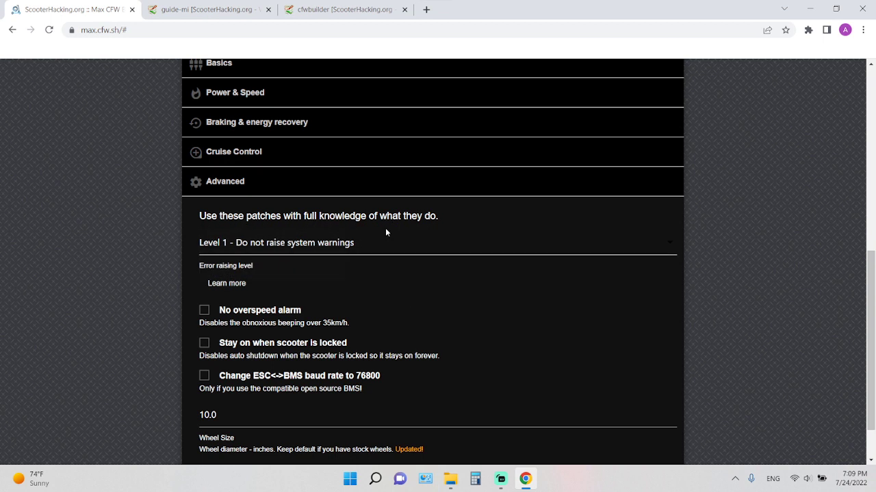
left_click(353, 248)
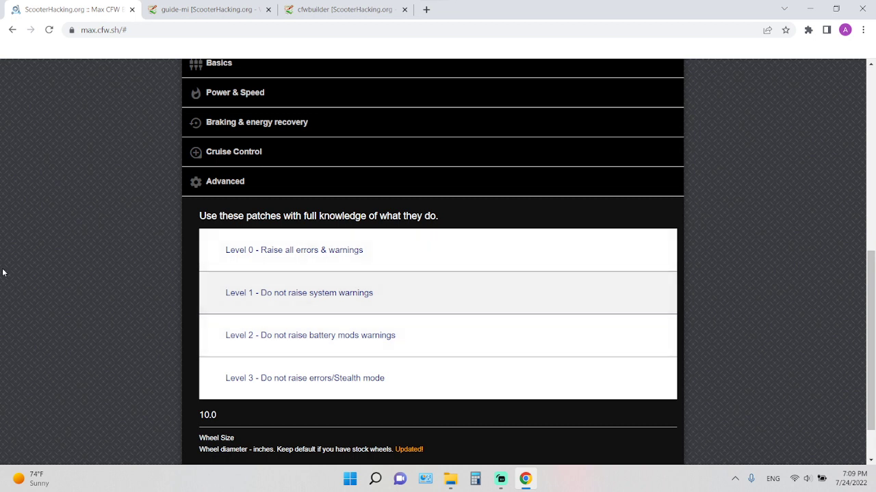
left_click(322, 210)
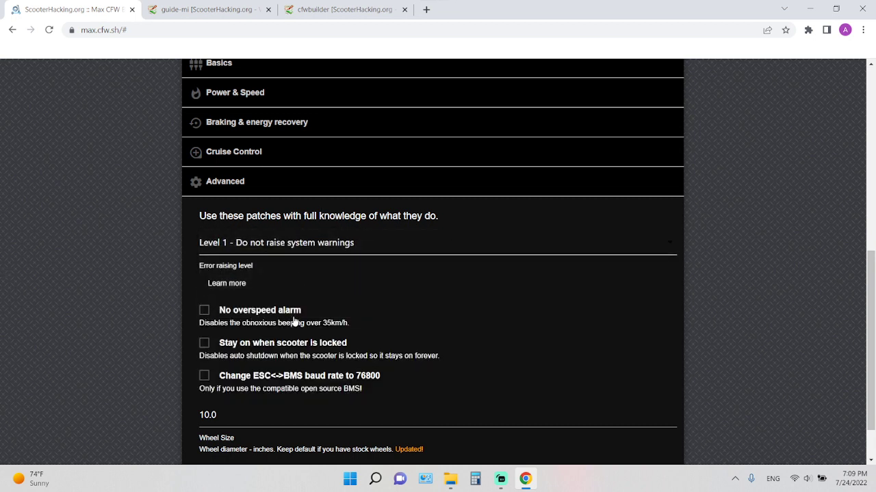
Enable No overspeed alarm and check the wheel size setting.
left_click(205, 316)
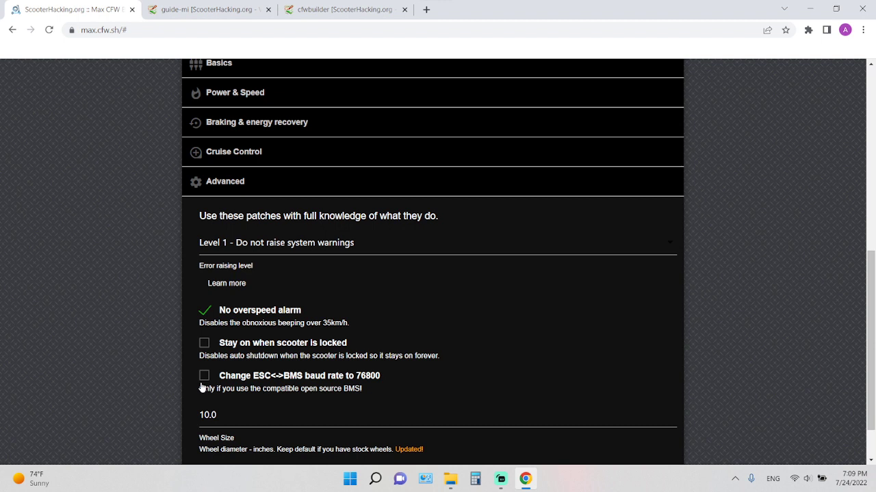
scroll(363, 395, "down", 1)
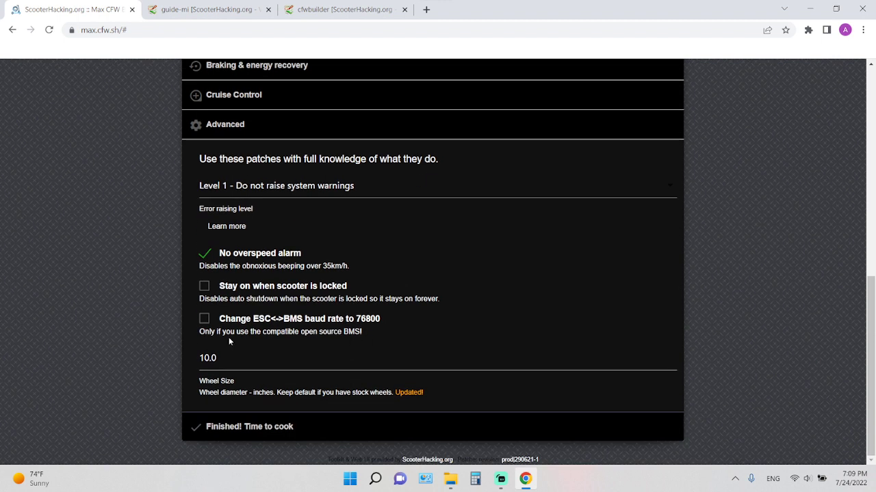
left_click(217, 358)
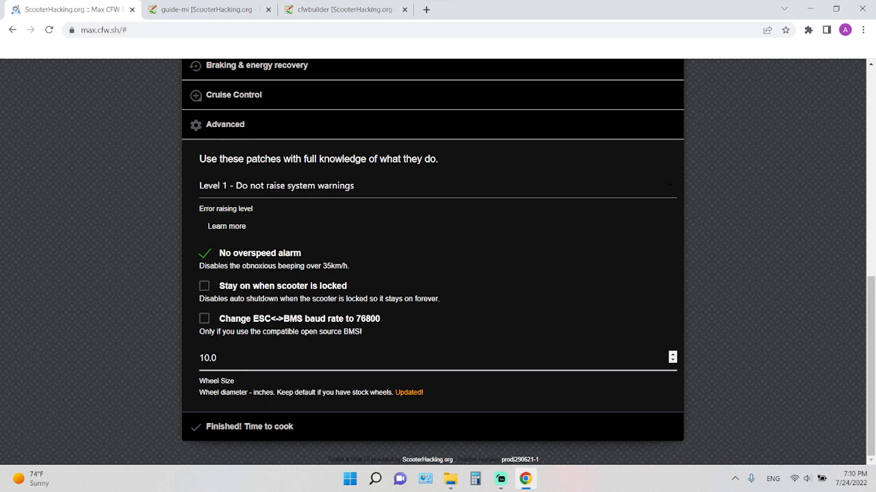
key("ctrl+a")
left_click(254, 357)
key("ctrl+a")
left_click(251, 357)
Open the Finished! Time to cook section and display the available flashing apps.
left_click(233, 428)
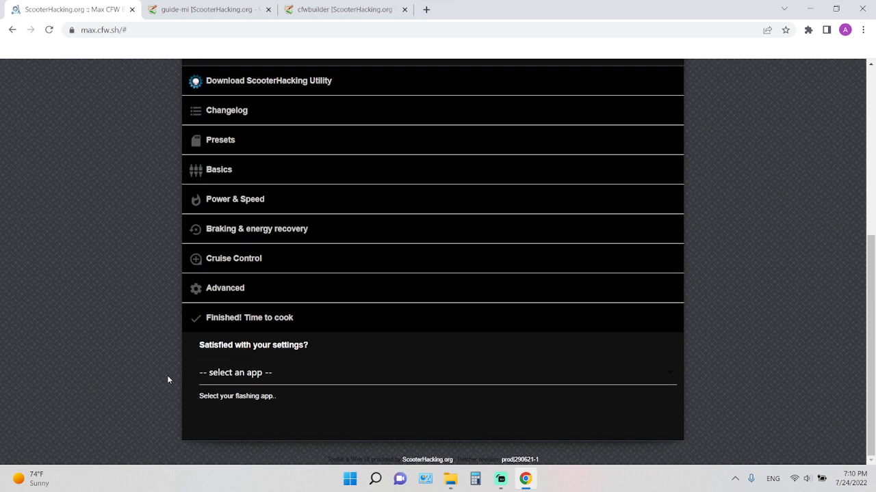
left_click(239, 371)
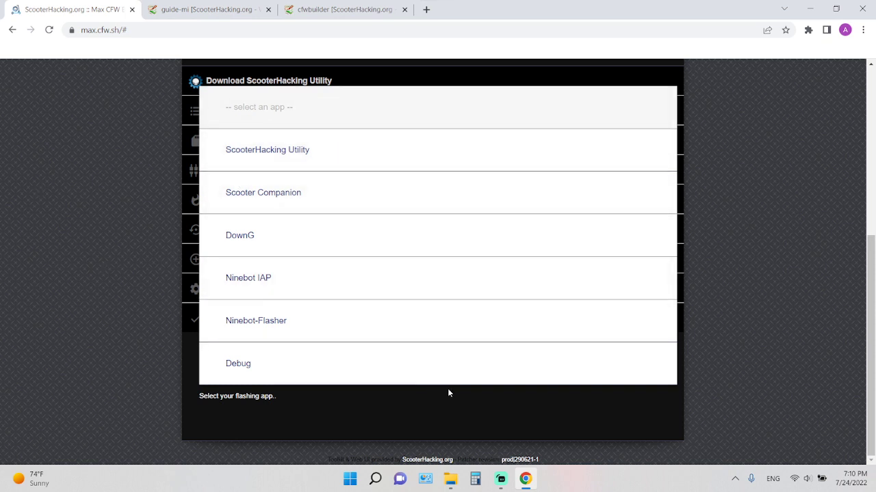
left_click(501, 479)
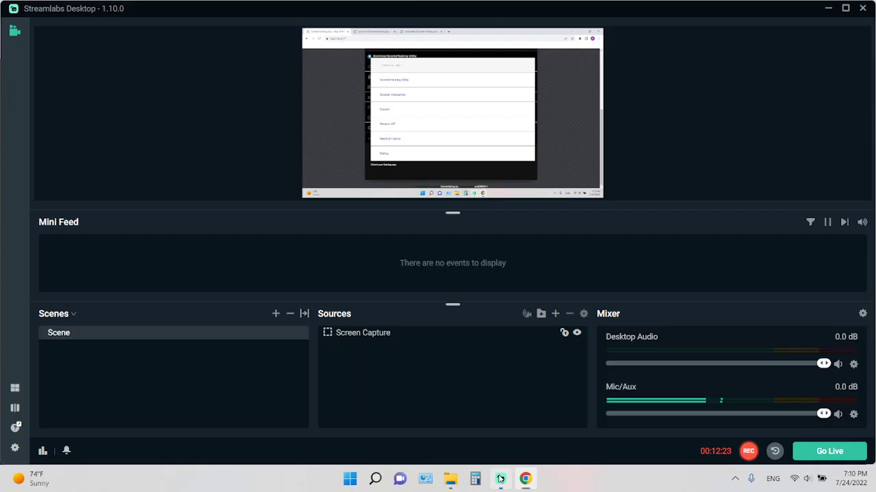